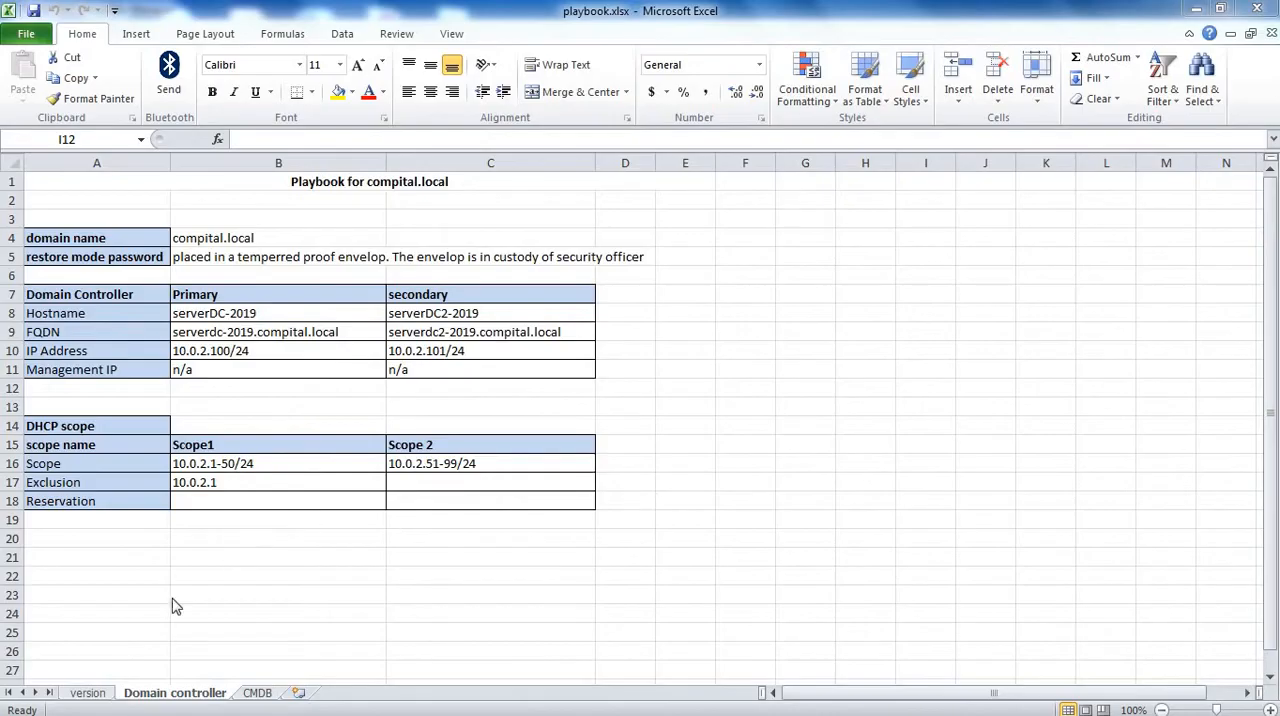
Step: Review the document history on the version sheet and the column layout of the CMDB sheet in the playbook workbook
{"action": "left_click", "coordinate": [96, 694]}
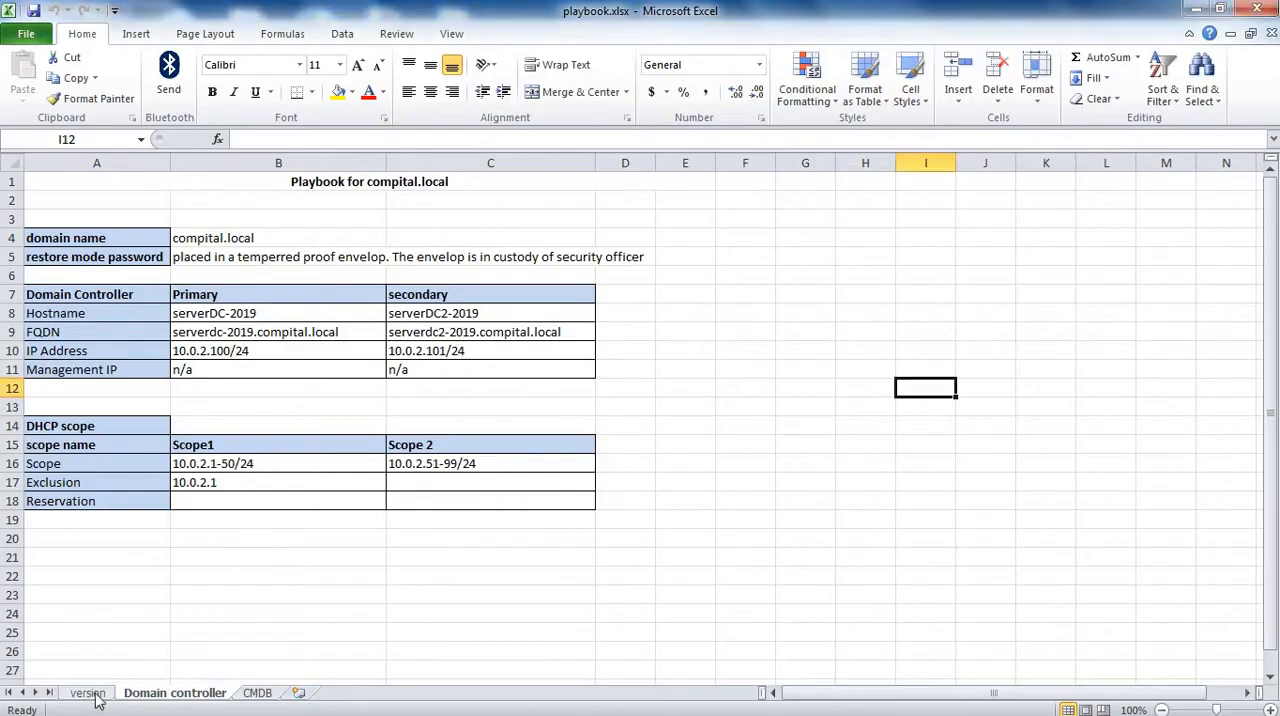
{"action": "left_click", "coordinate": [94, 696]}
{"action": "left_click", "coordinate": [47, 256]}
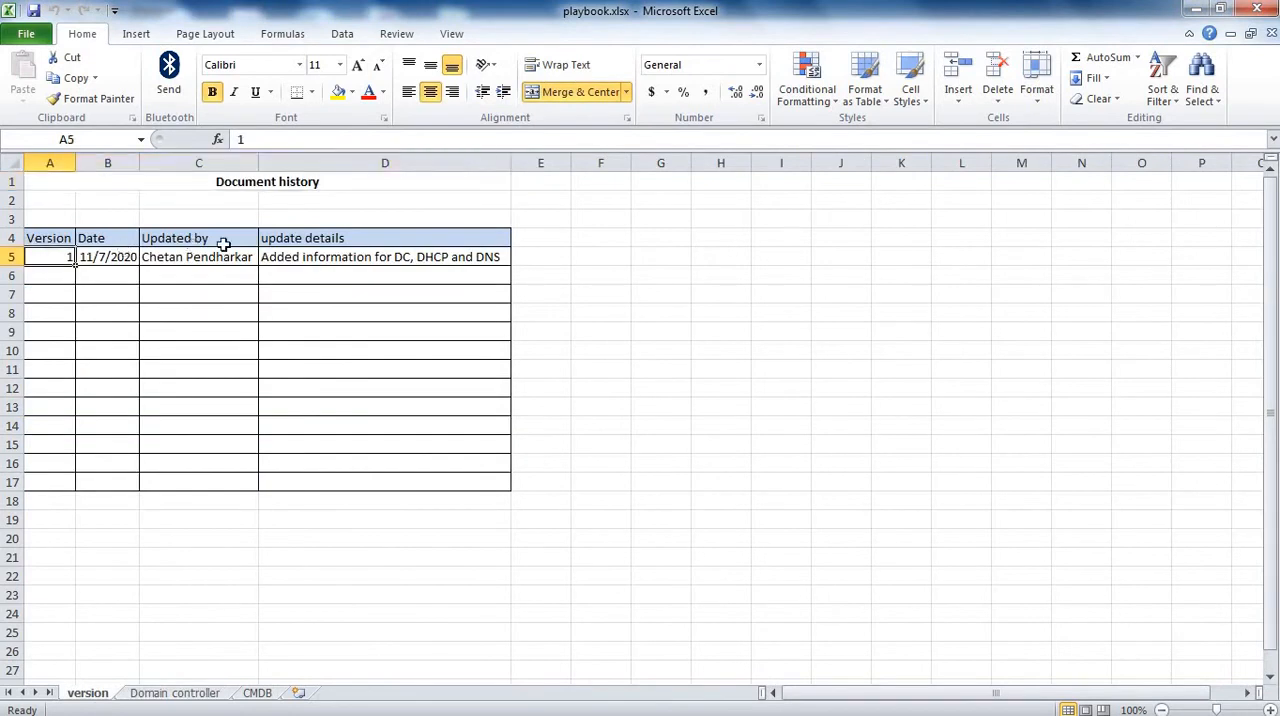
{"action": "left_click_drag", "start_coordinate": [223, 244], "coordinate": [311, 240]}
{"action": "left_click", "coordinate": [252, 350]}
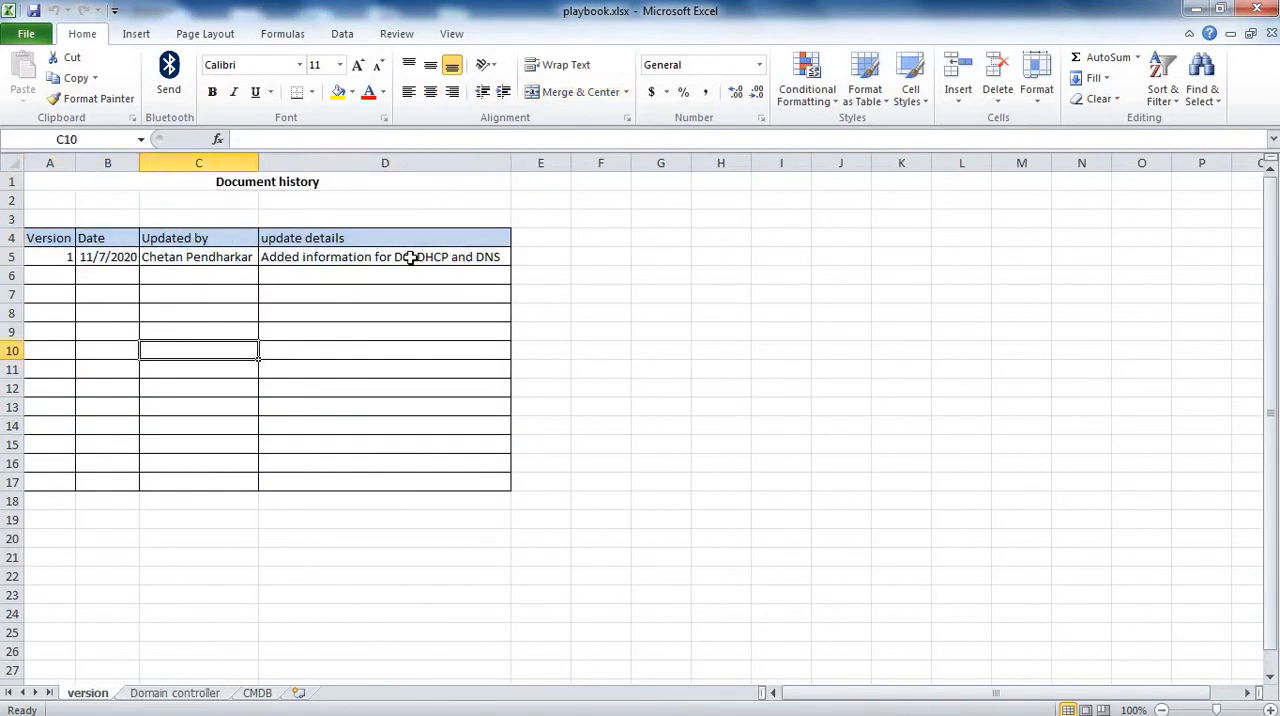
{"action": "left_click_drag", "start_coordinate": [411, 257], "coordinate": [62, 285]}
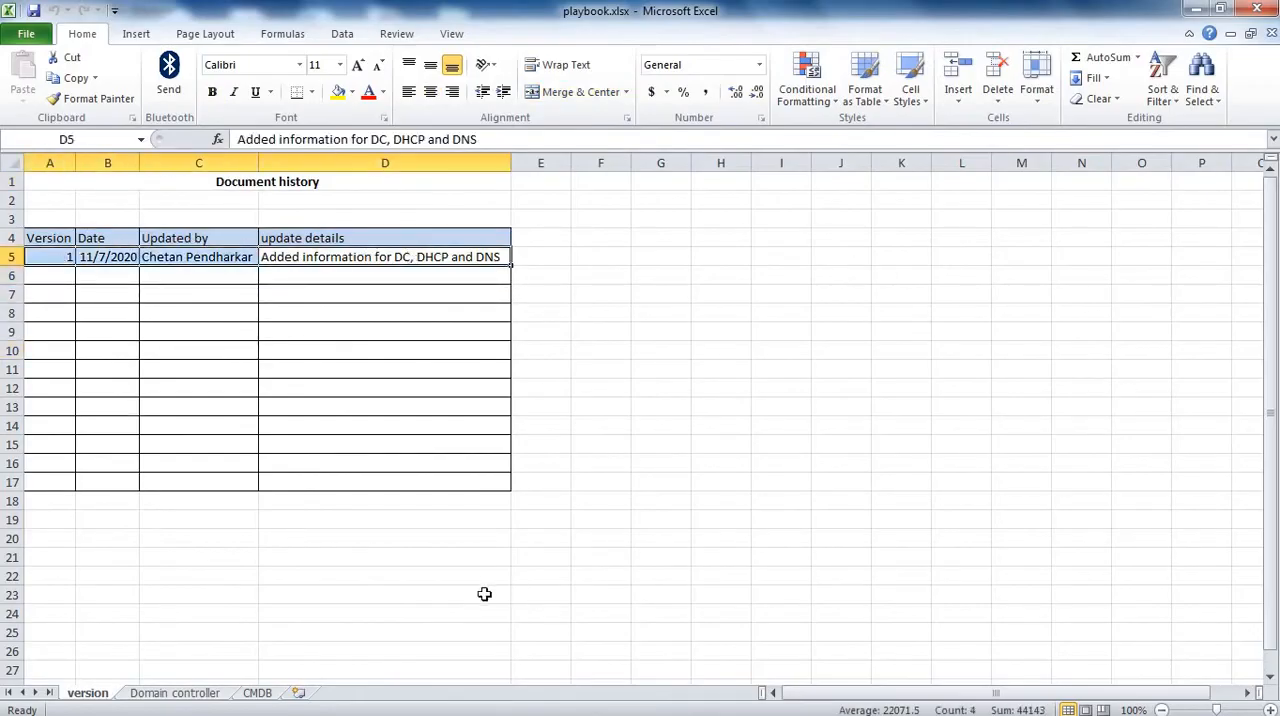
{"action": "left_click", "coordinate": [265, 697]}
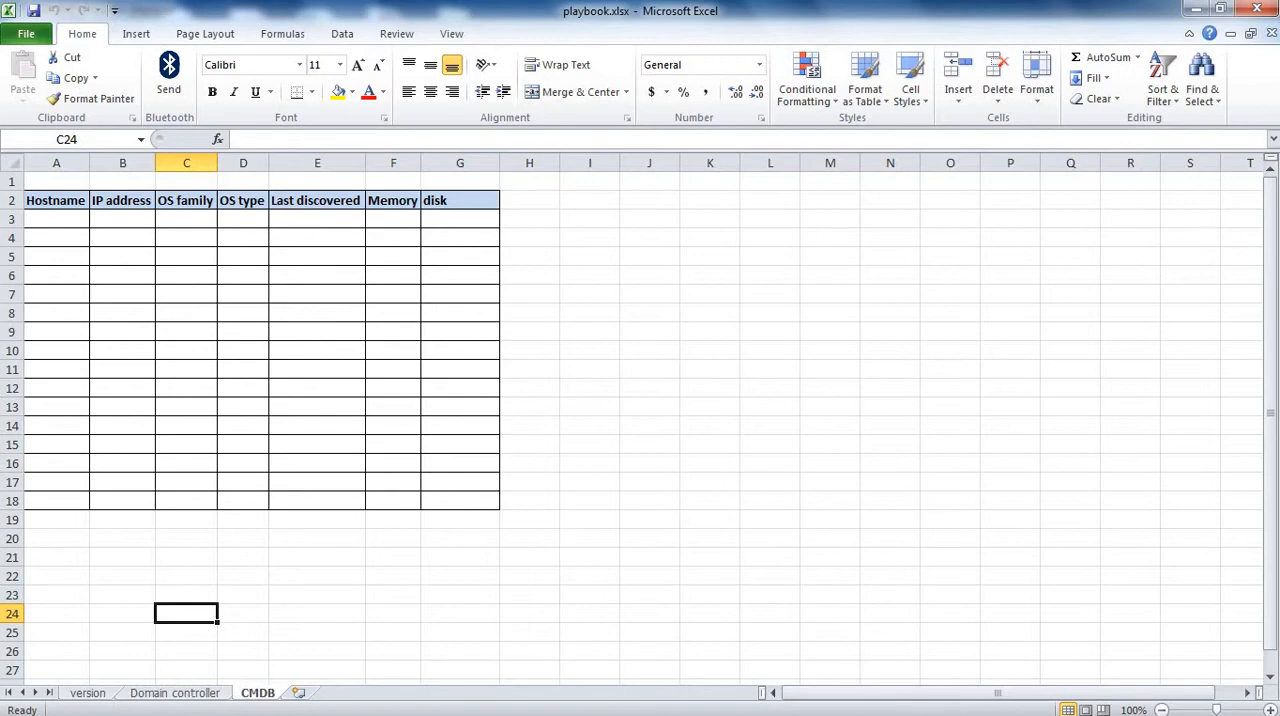
Step: Switch to Server Manager and start adding roles with a role-based or feature-based installation on serverDC-2019
{"action": "left_click", "coordinate": [372, 700]}
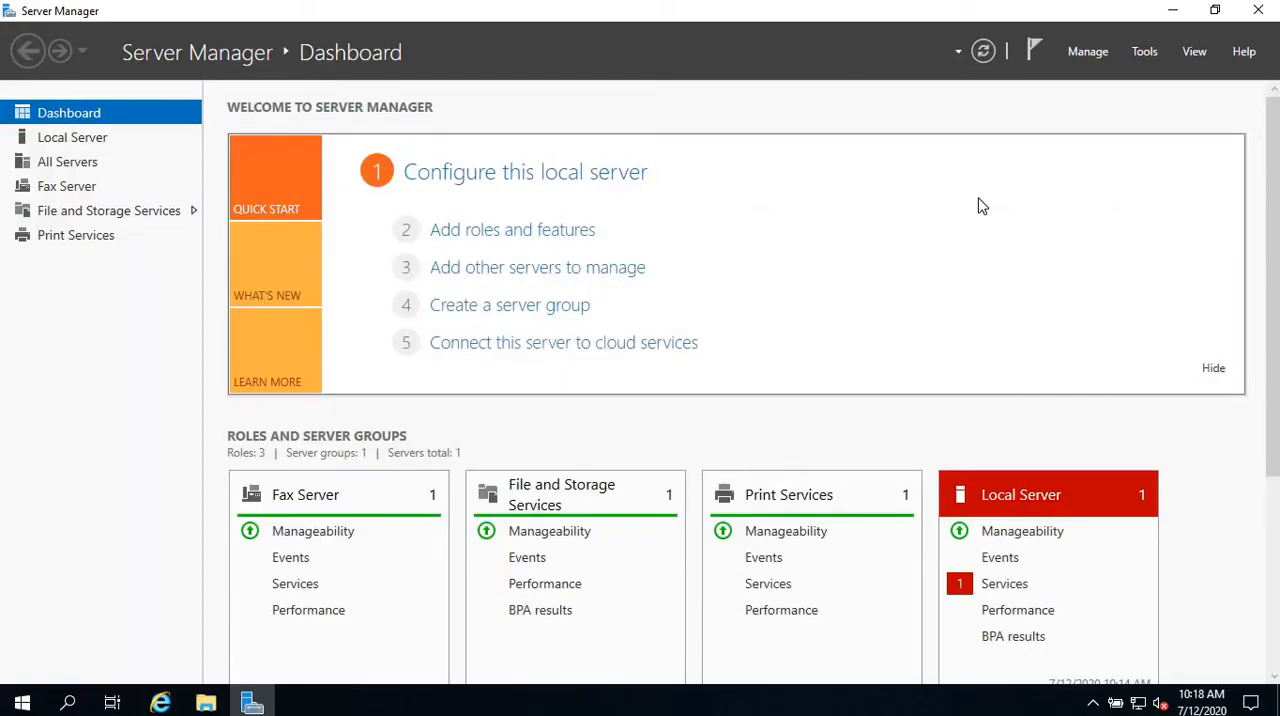
{"action": "left_click", "coordinate": [1099, 53]}
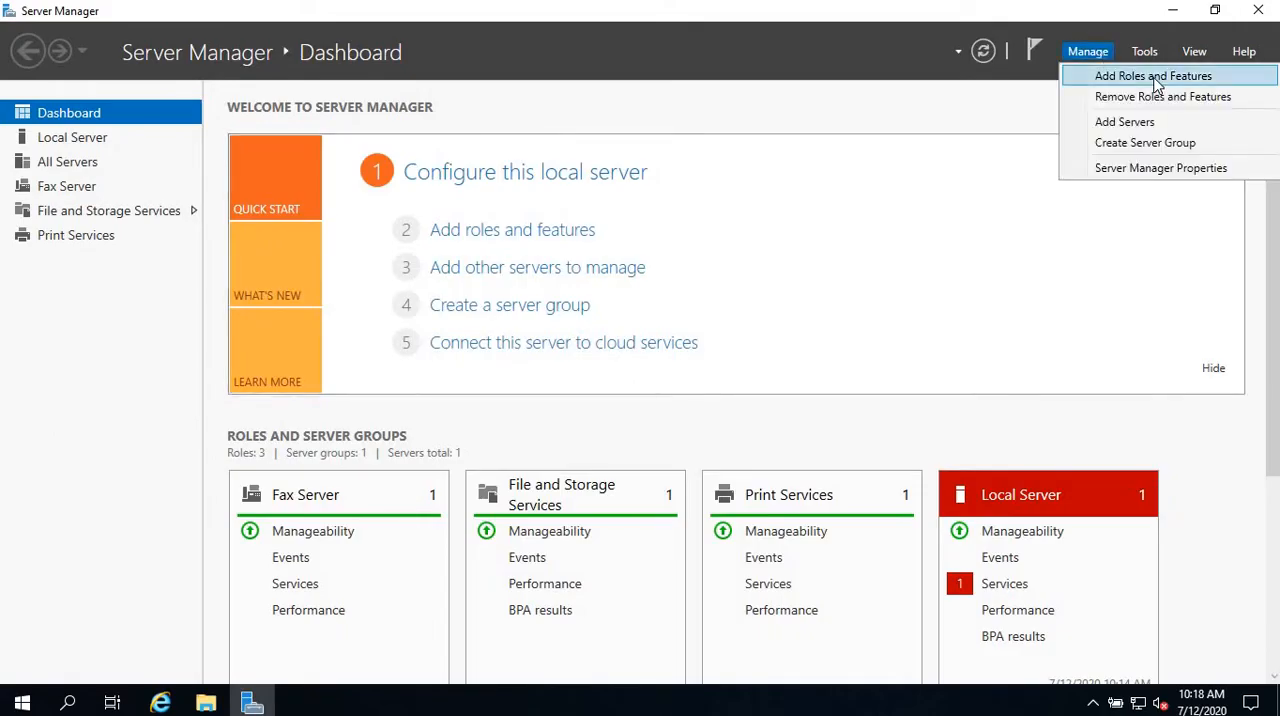
{"action": "left_click", "coordinate": [1153, 77]}
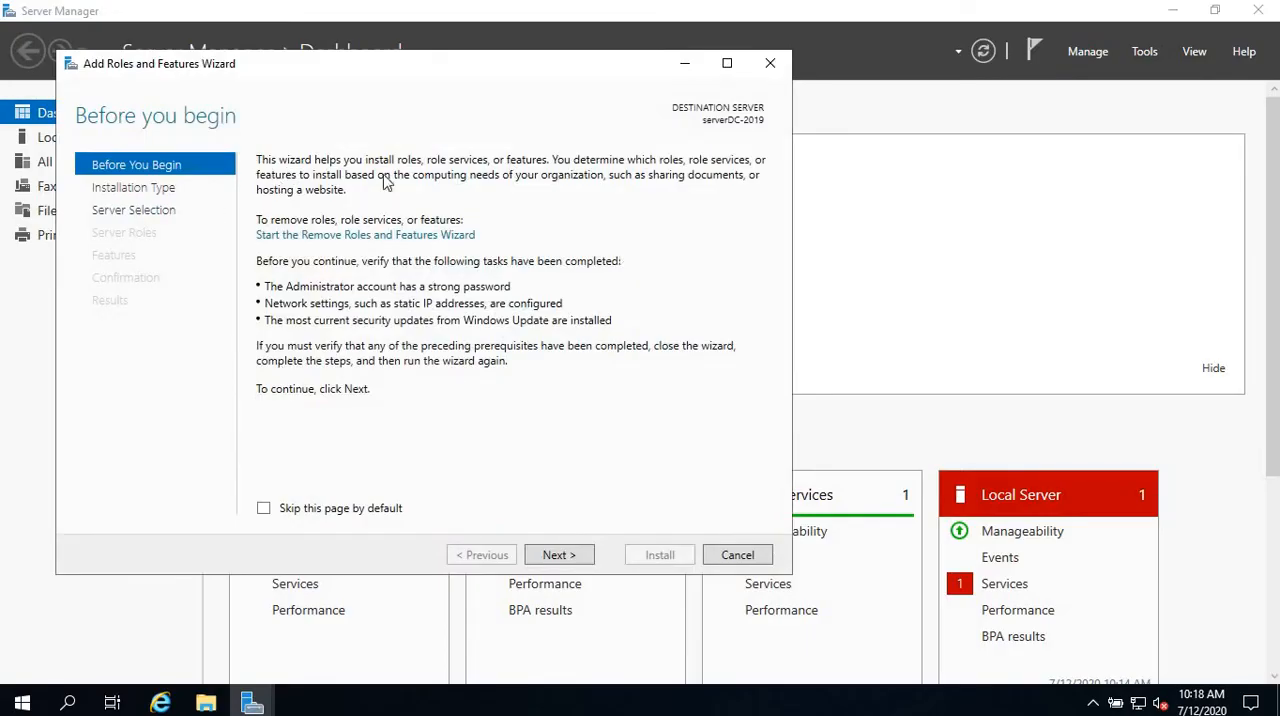
{"action": "left_click", "coordinate": [560, 558]}
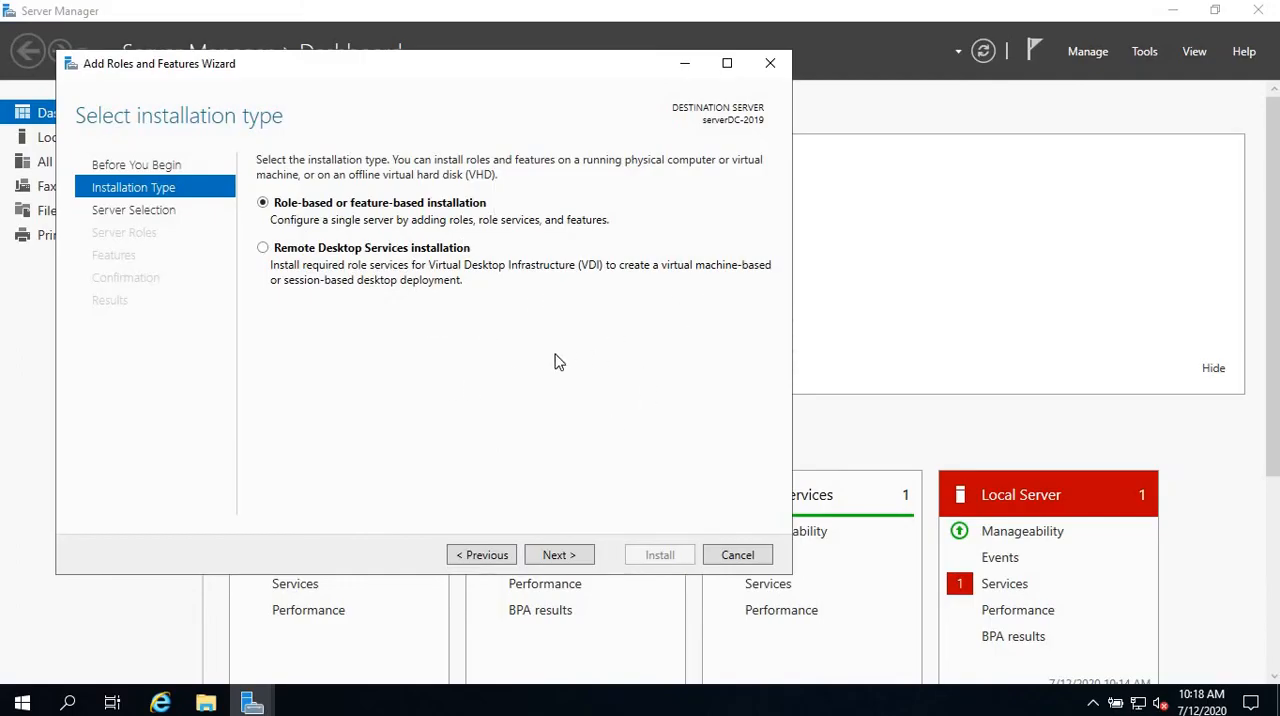
{"action": "left_click", "coordinate": [557, 566]}
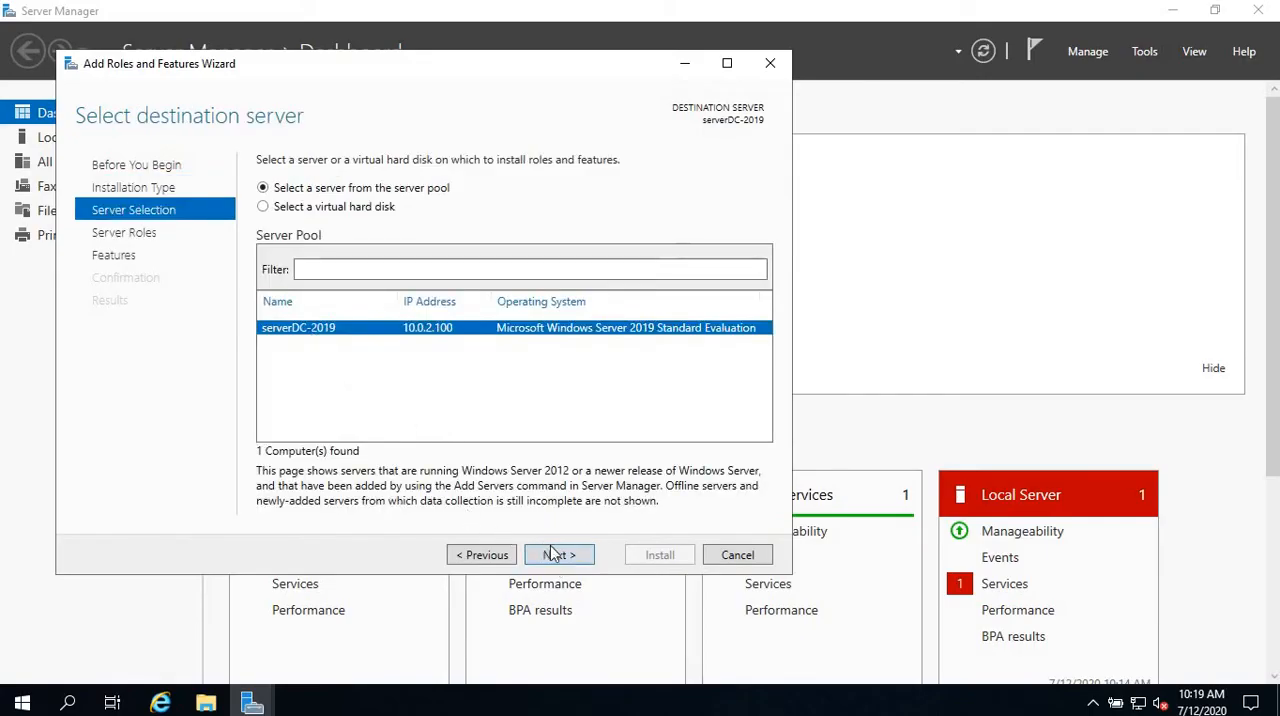
{"action": "left_click", "coordinate": [566, 557]}
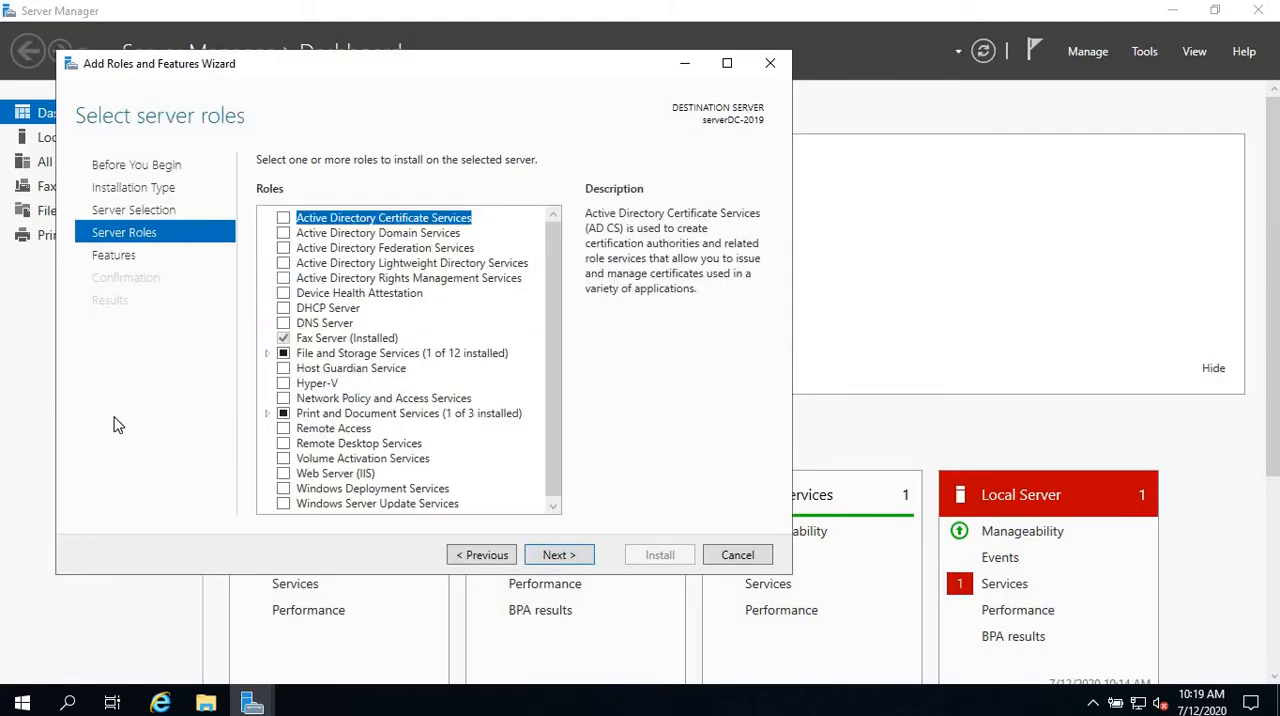
Step: Install the Active Directory Domain Services role with its required features and management tools, and close the wizard
{"action": "left_click", "coordinate": [283, 234]}
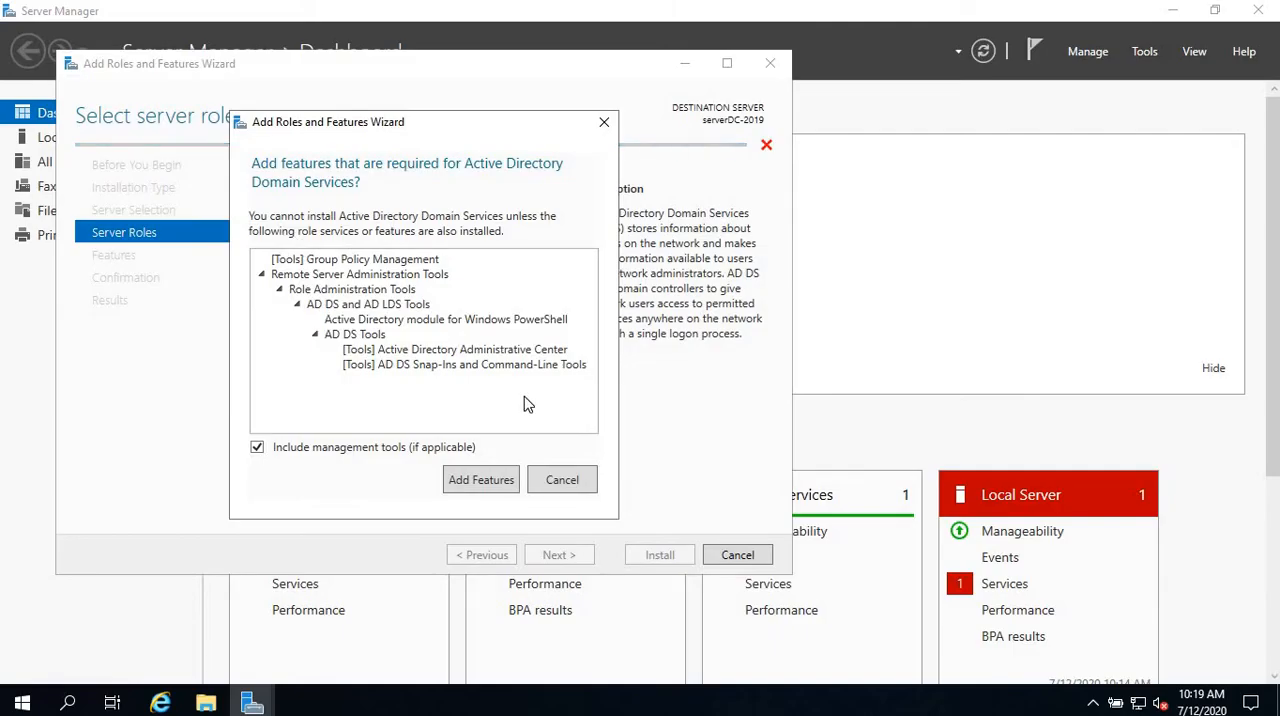
{"action": "left_click", "coordinate": [481, 480]}
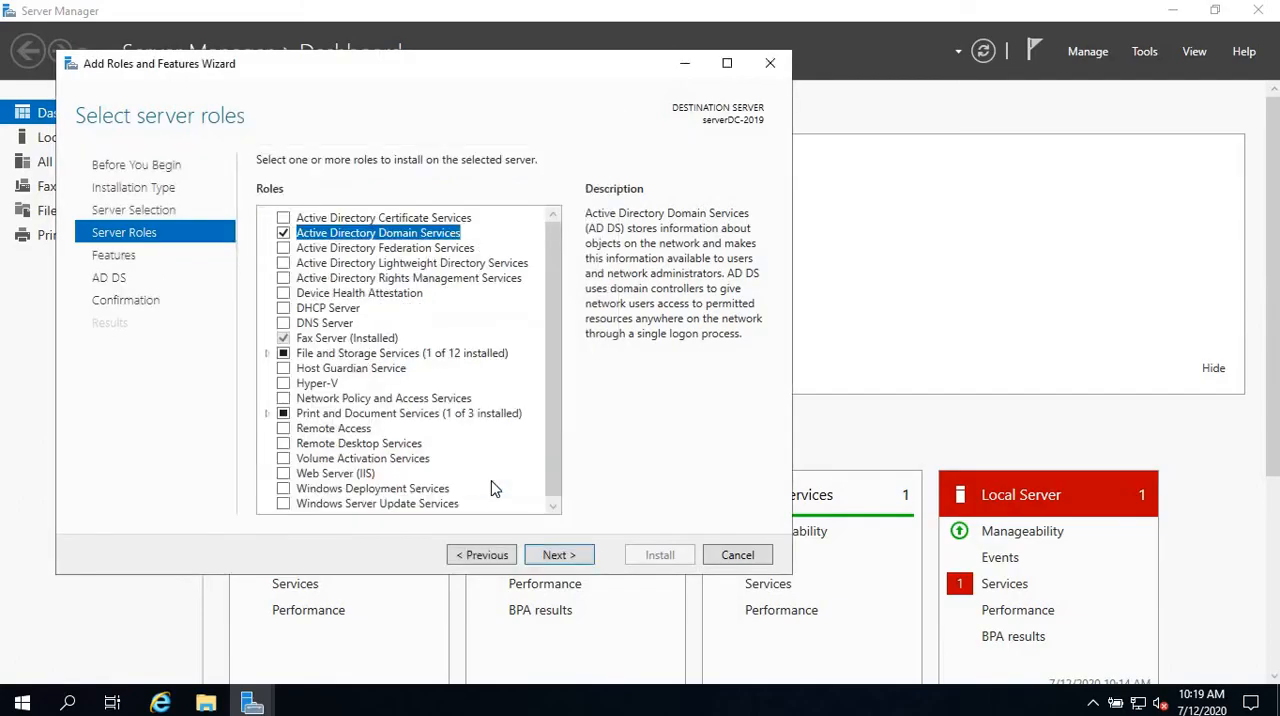
{"action": "left_click", "coordinate": [557, 555]}
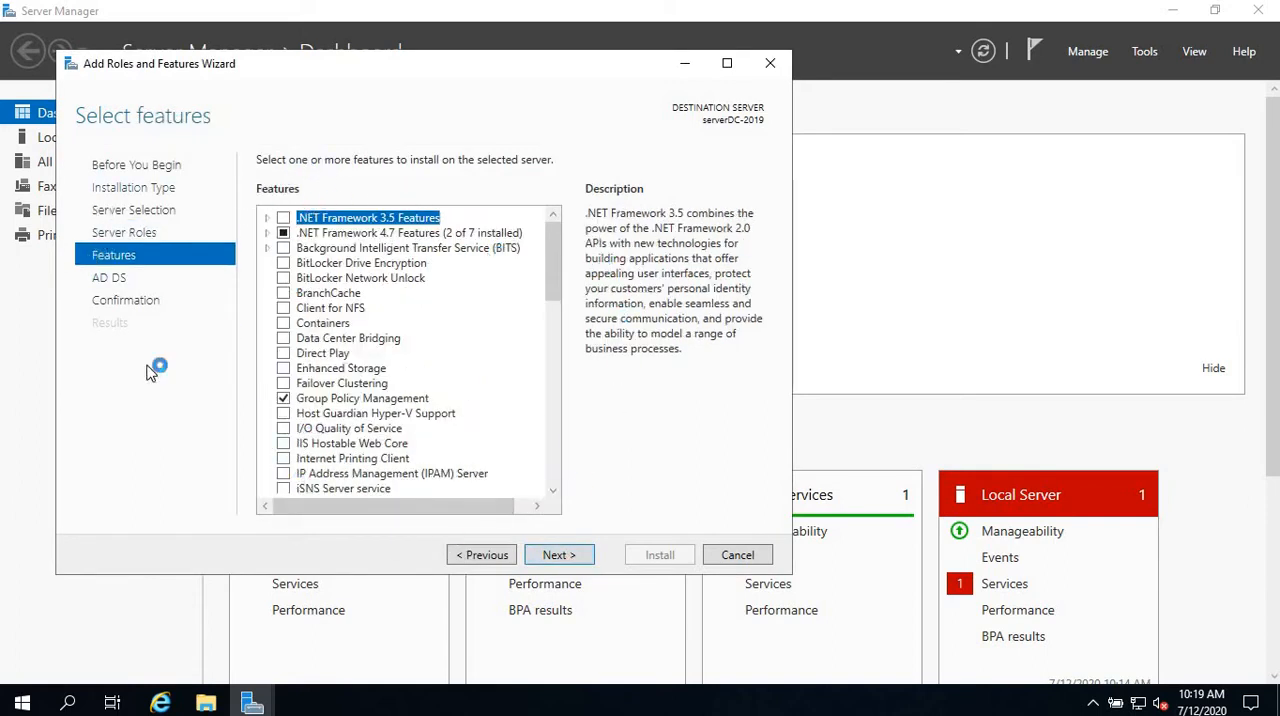
{"action": "left_click", "coordinate": [561, 563]}
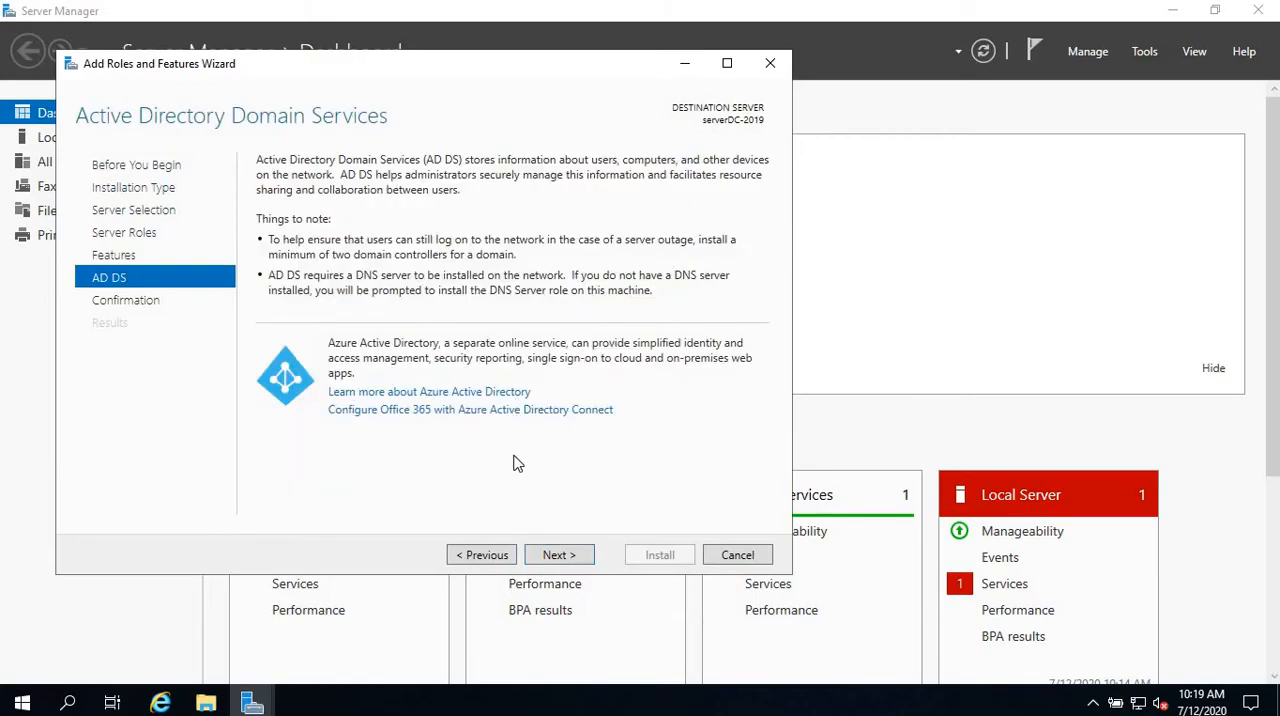
{"action": "left_click", "coordinate": [554, 568]}
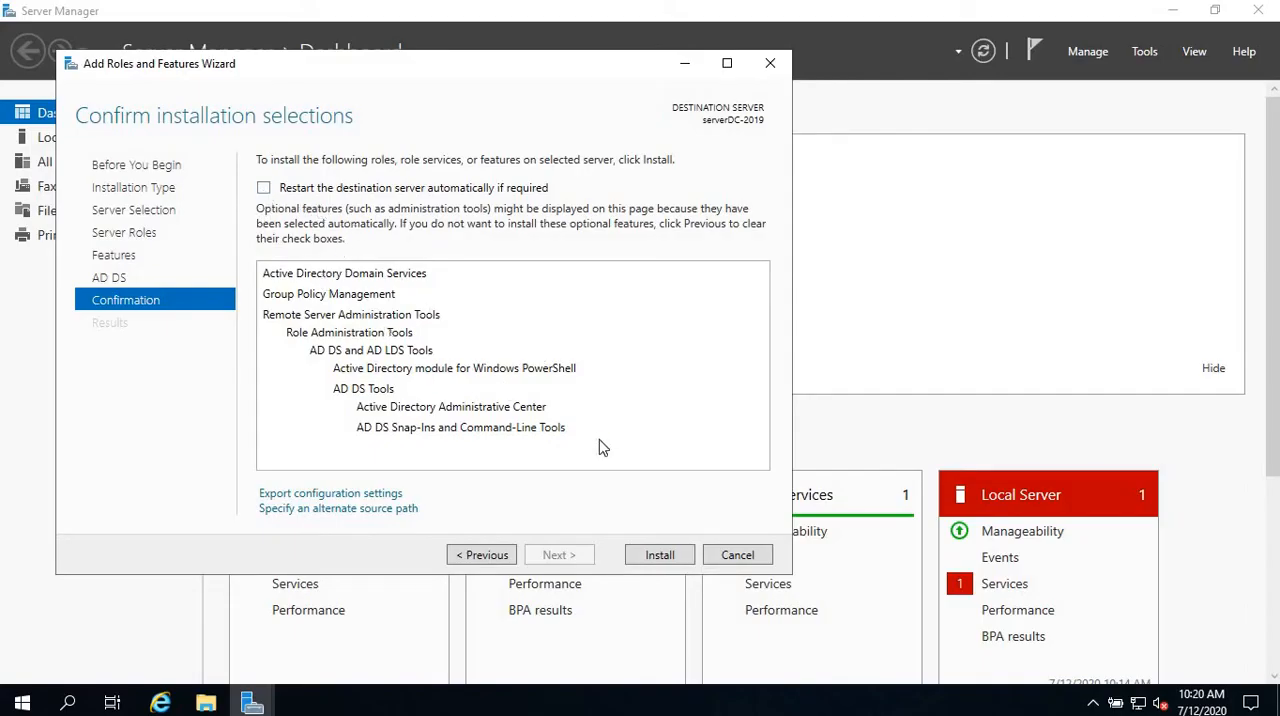
{"action": "left_click", "coordinate": [660, 555]}
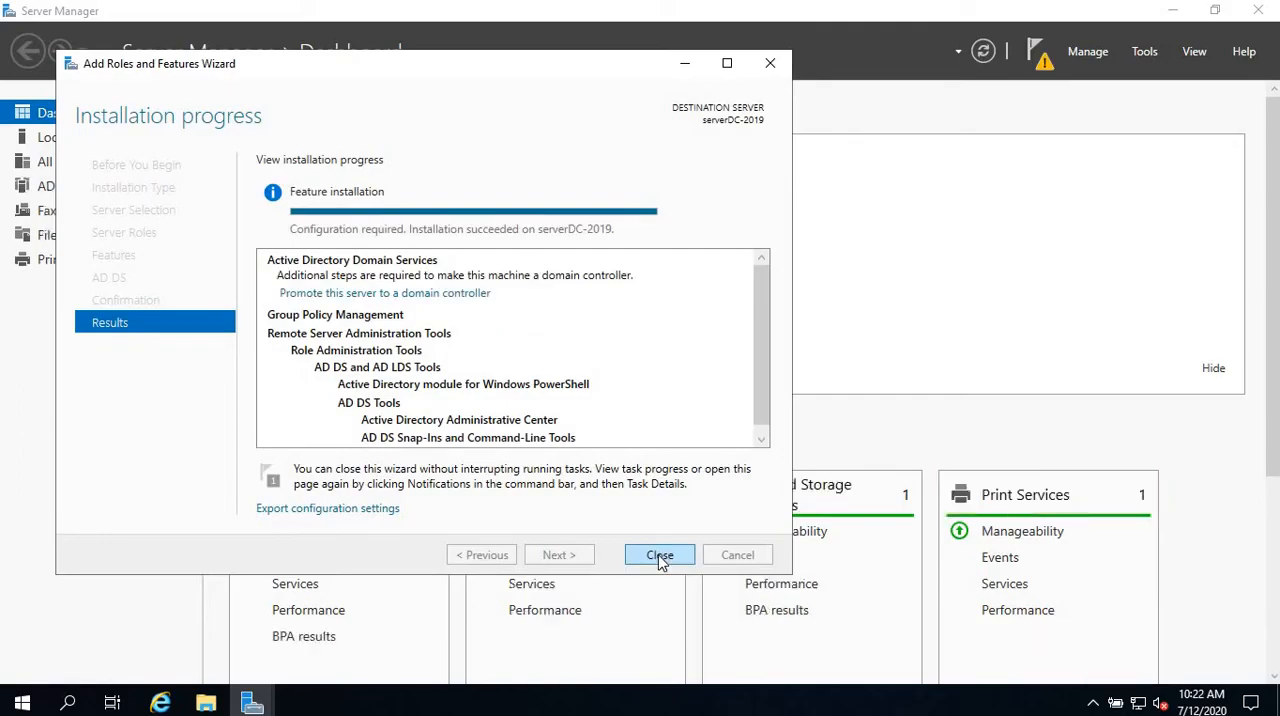
{"action": "left_click", "coordinate": [658, 557]}
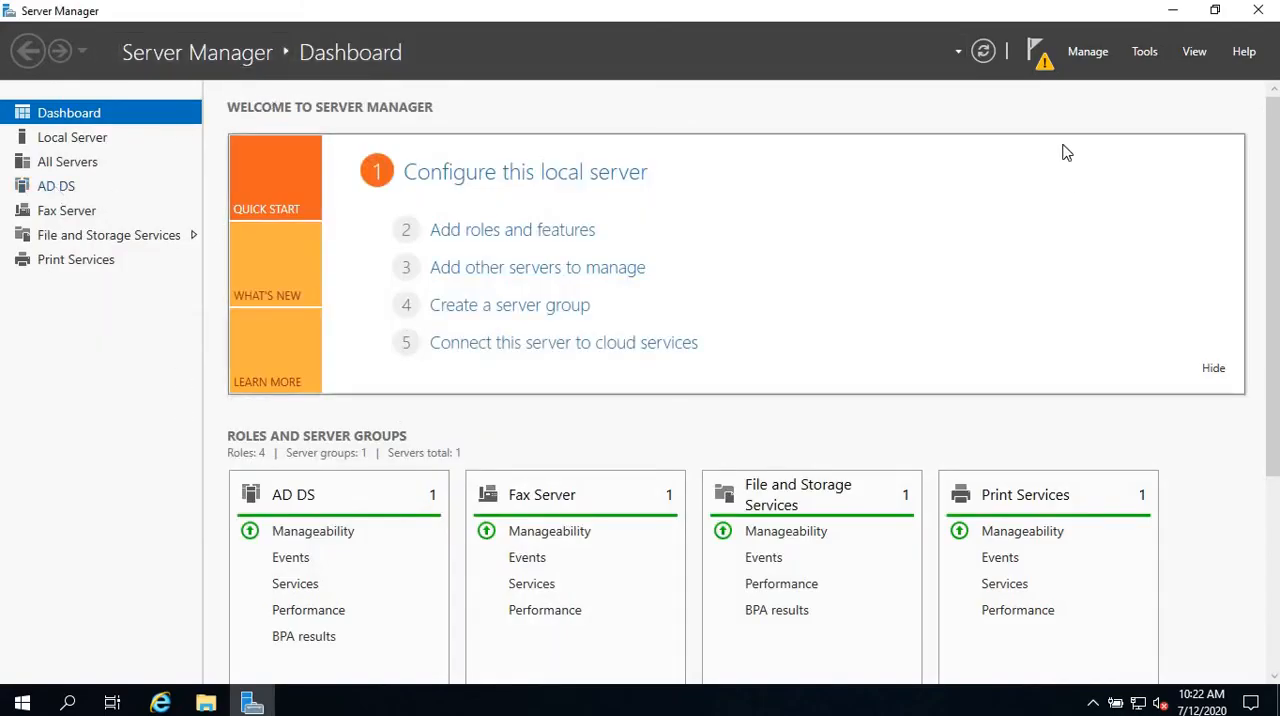
Step: Start promoting the server to a domain controller in a new forest with the root domain name compital.local
{"action": "left_click", "coordinate": [1037, 55]}
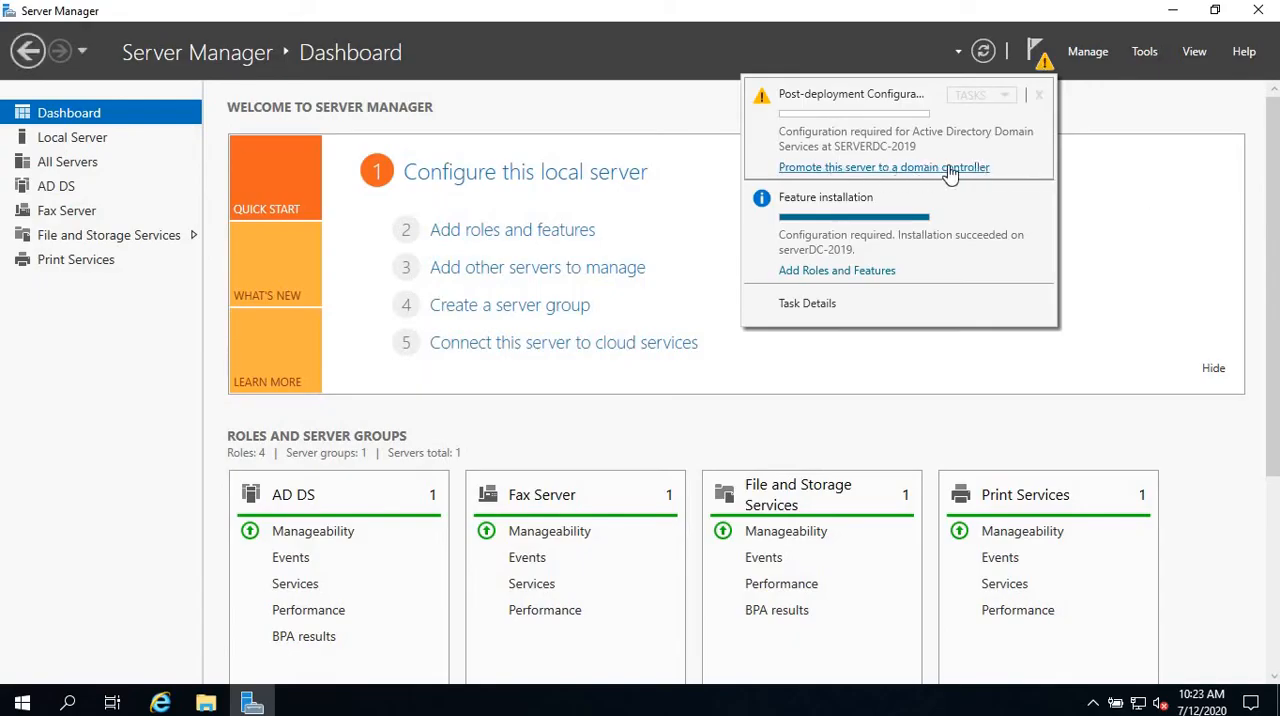
{"action": "left_click", "coordinate": [950, 168]}
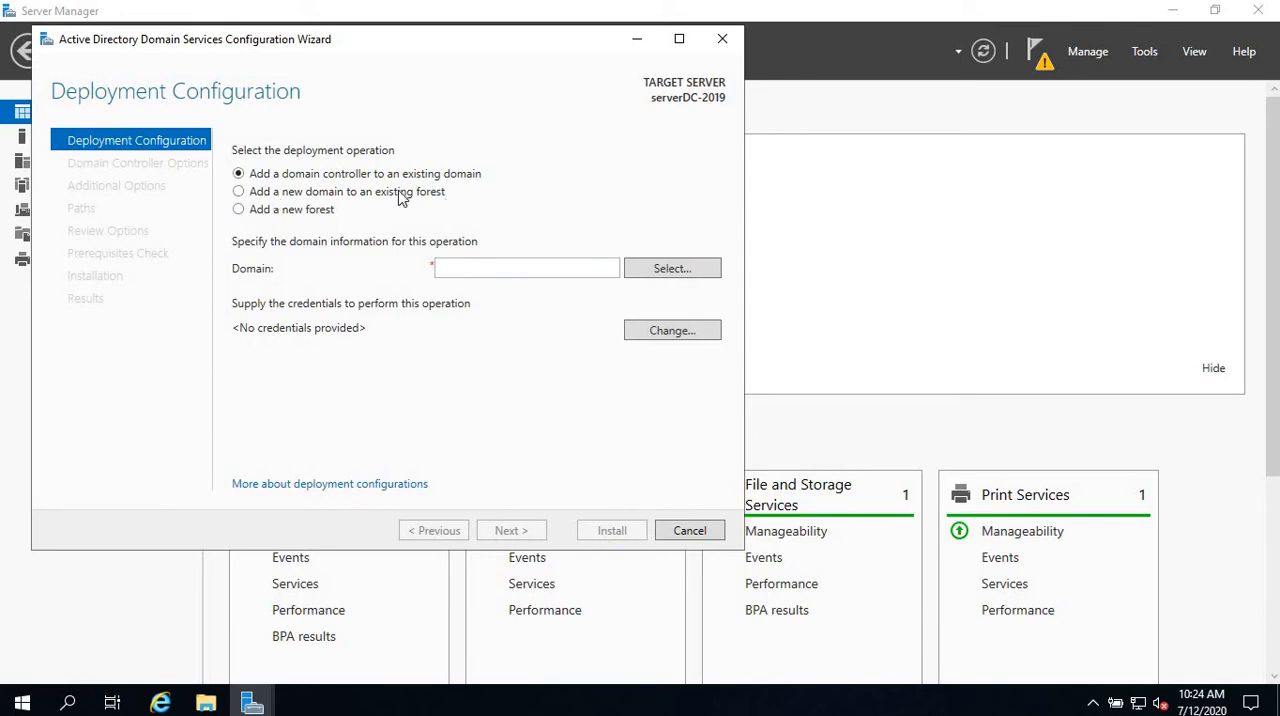
{"action": "left_click", "coordinate": [470, 274]}
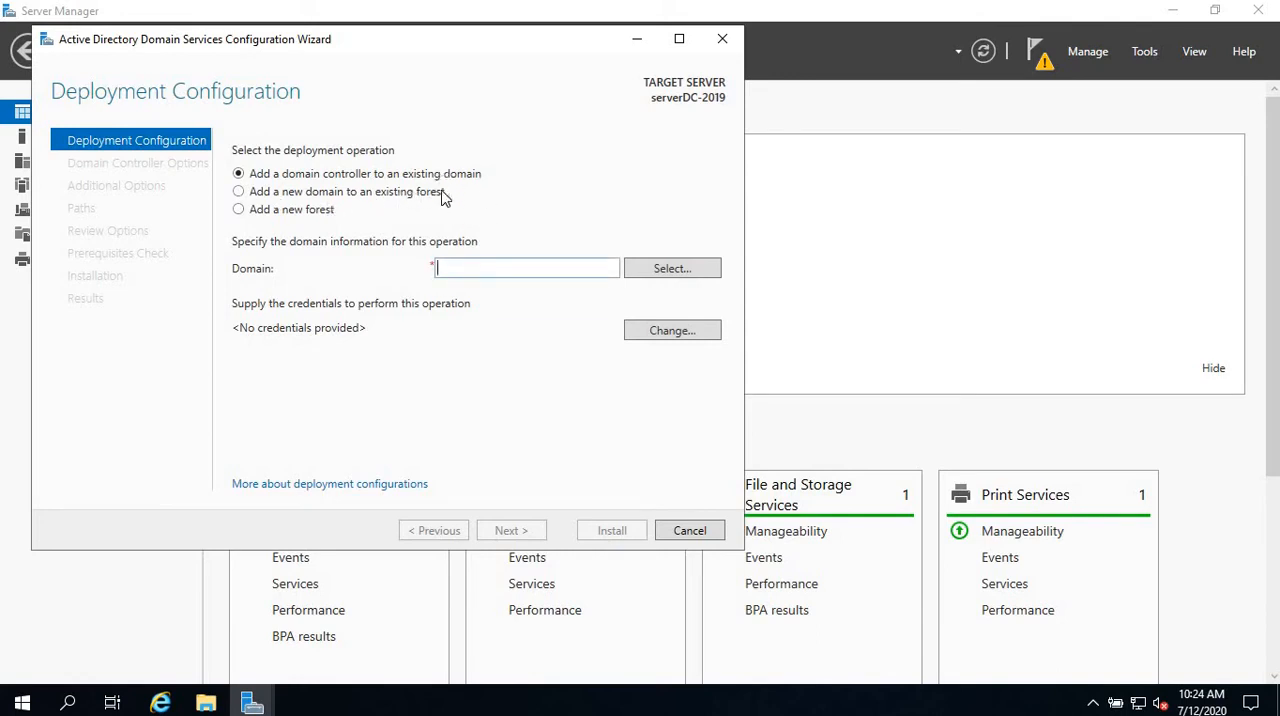
{"action": "left_click", "coordinate": [239, 192]}
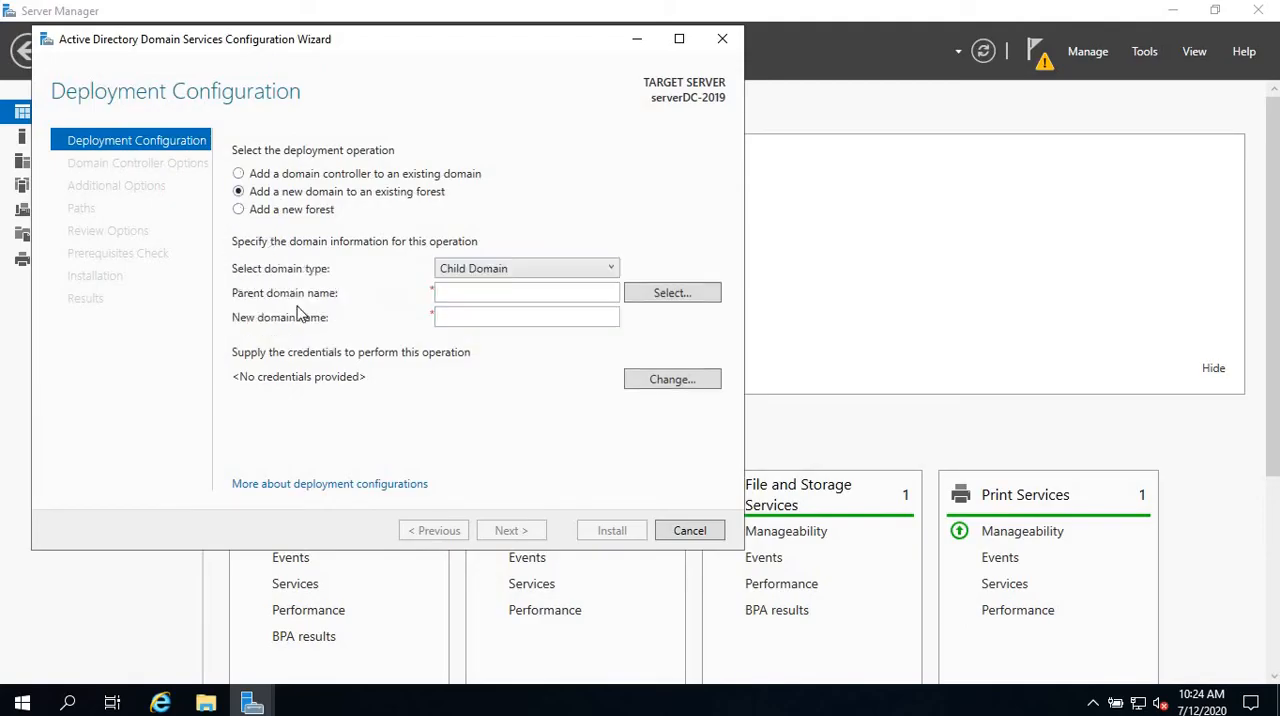
{"action": "left_click", "coordinate": [239, 210]}
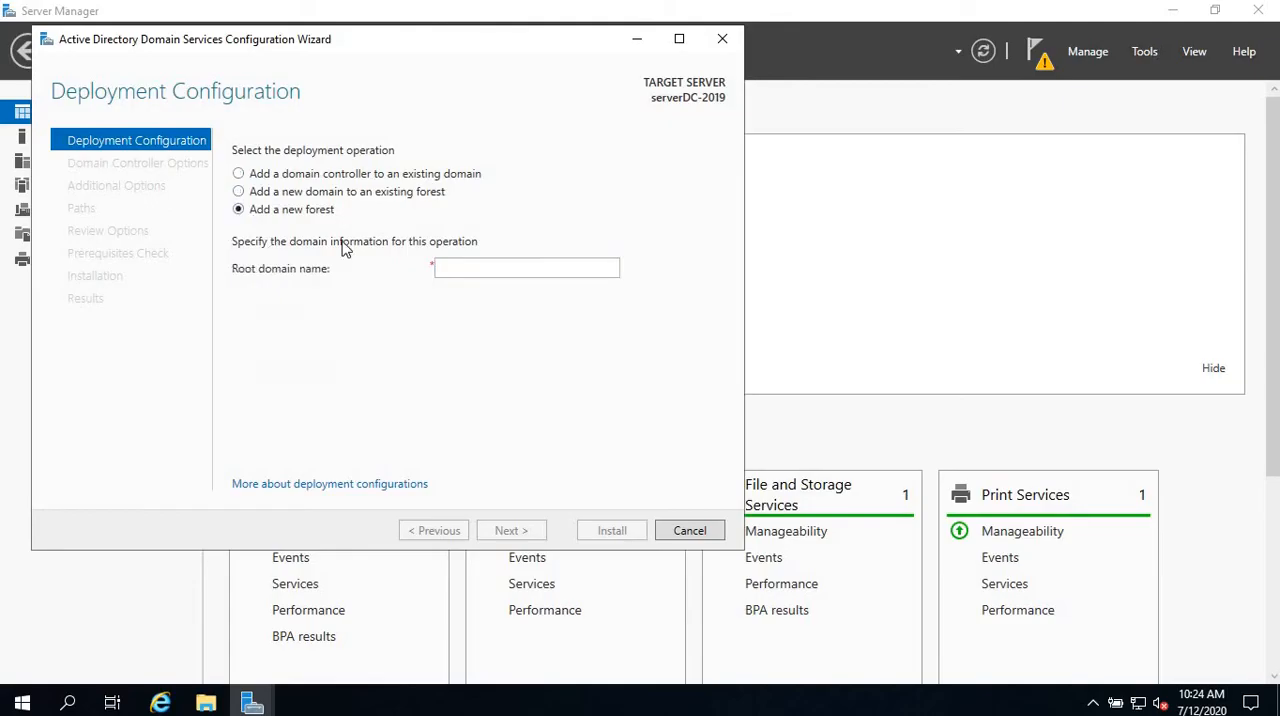
{"action": "left_click", "coordinate": [483, 263]}
{"action": "type", "text": "compital"}
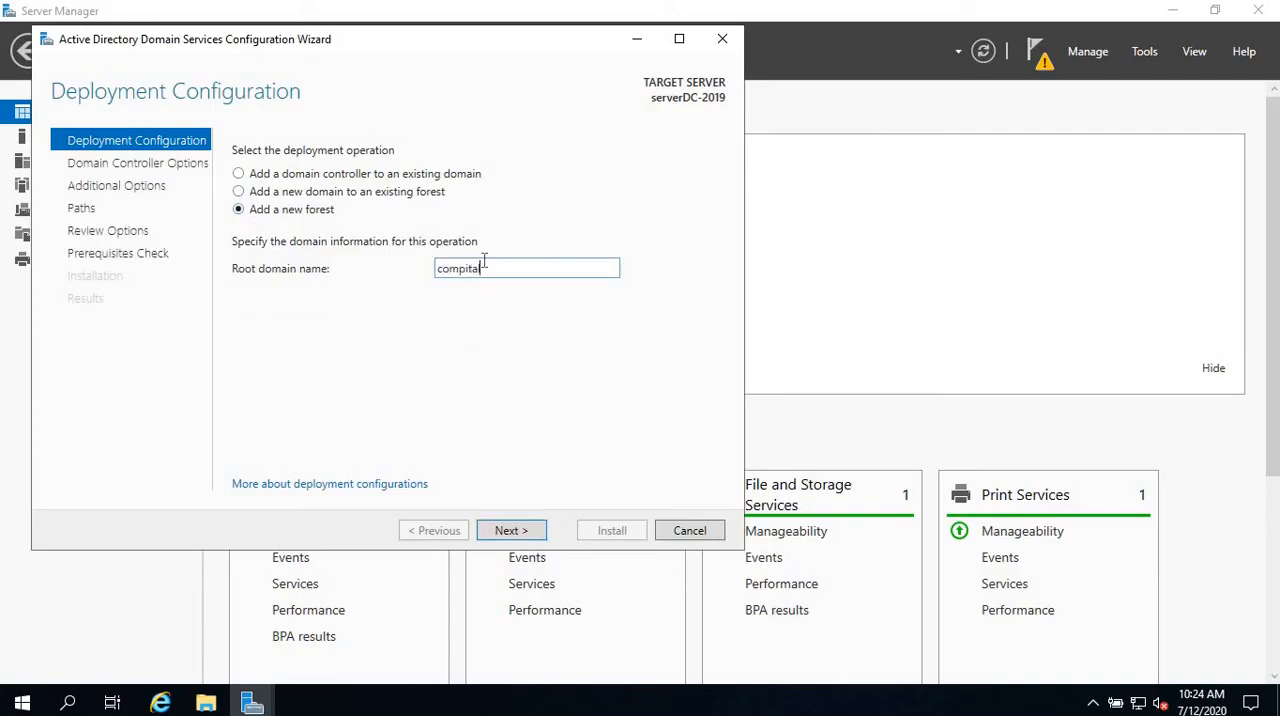
{"action": "type", "text": ".local"}
{"action": "left_click", "coordinate": [519, 518]}
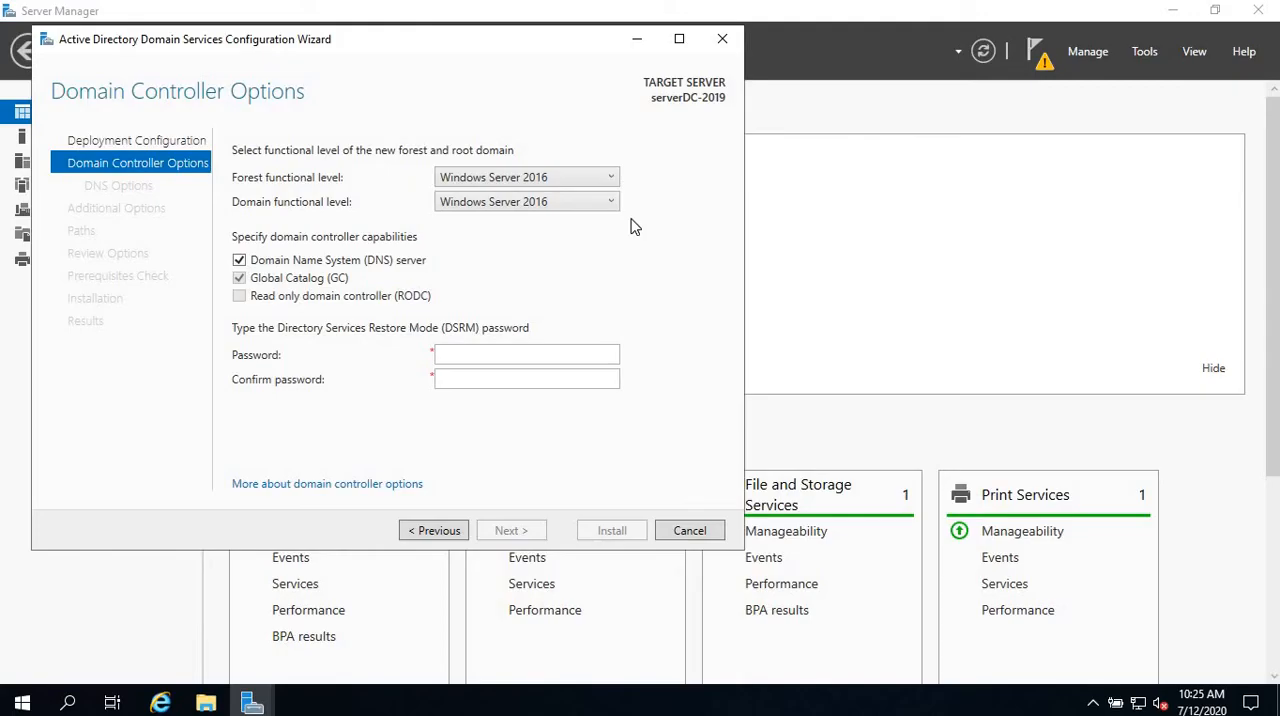
Step: Check the available functional levels and choose Windows Server 2016 as the forest functional level
{"action": "left_click", "coordinate": [609, 202]}
{"action": "left_click", "coordinate": [610, 180]}
{"action": "left_click", "coordinate": [610, 180]}
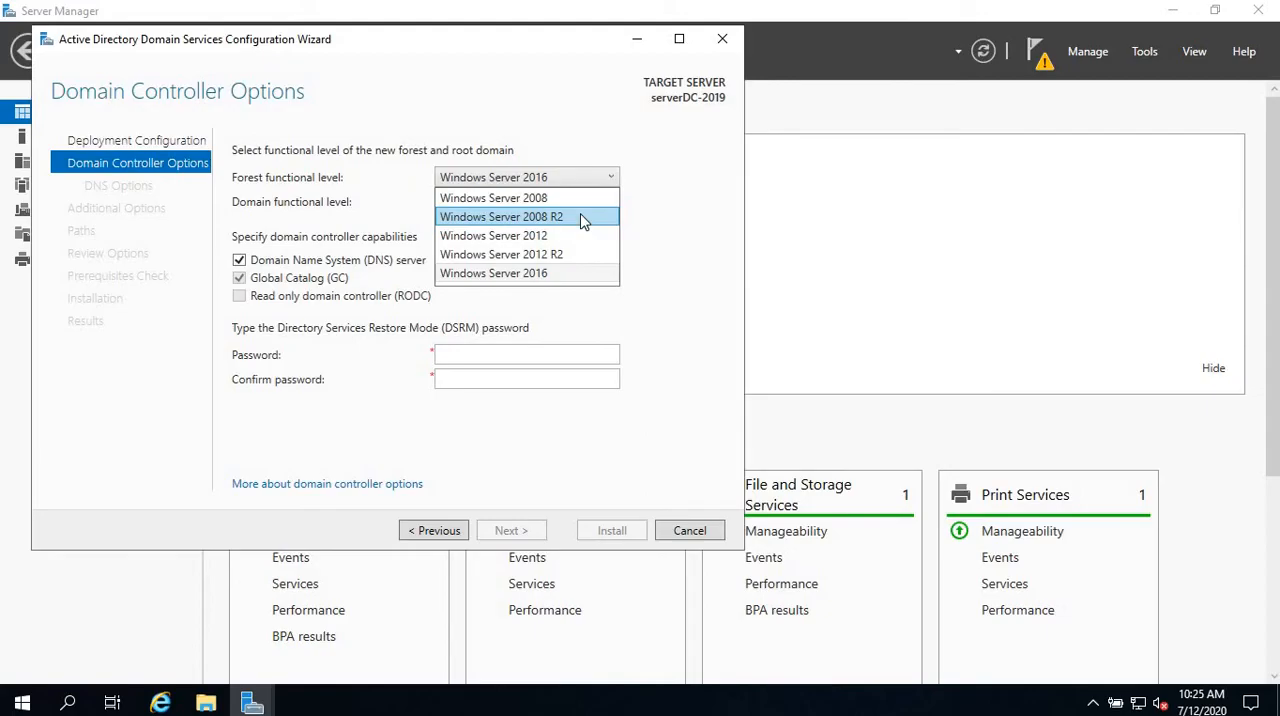
{"action": "left_click", "coordinate": [565, 275]}
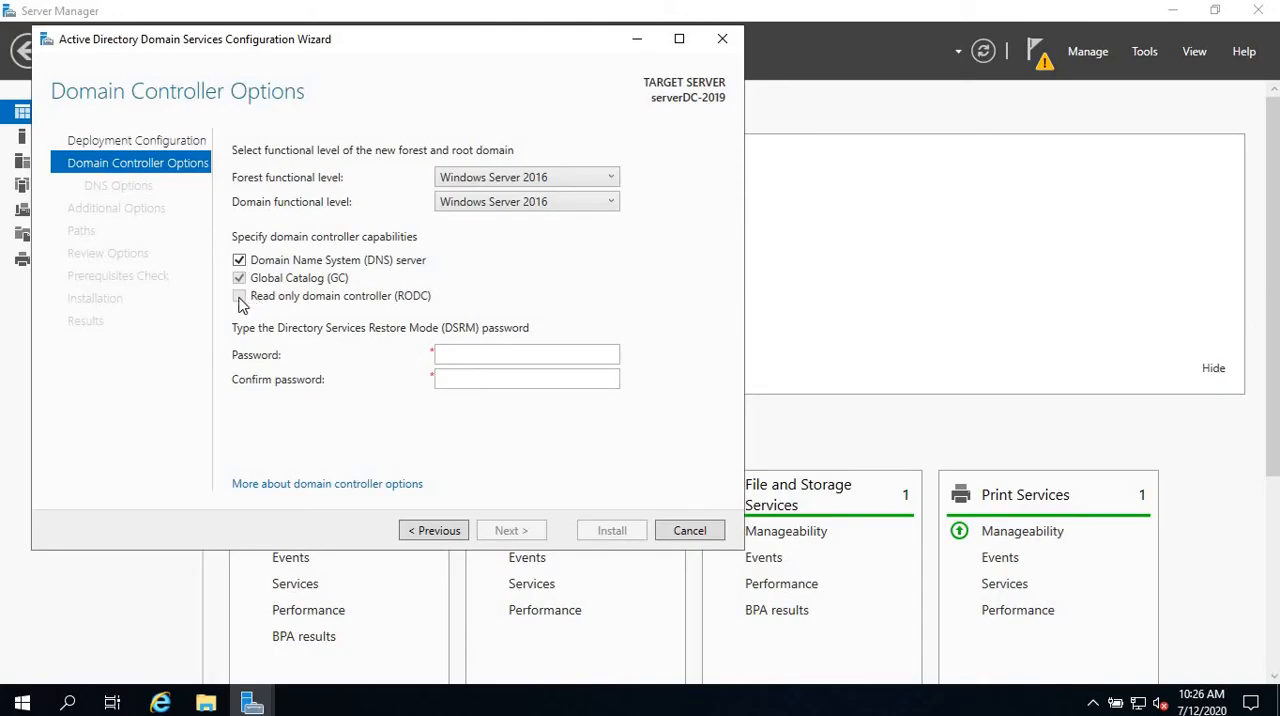
Step: Enter and confirm the Directory Services Restore Mode (DSRM) password
{"action": "left_click", "coordinate": [520, 363]}
{"action": "type", "text": "*********"}
{"action": "key", "text": "Tab"}
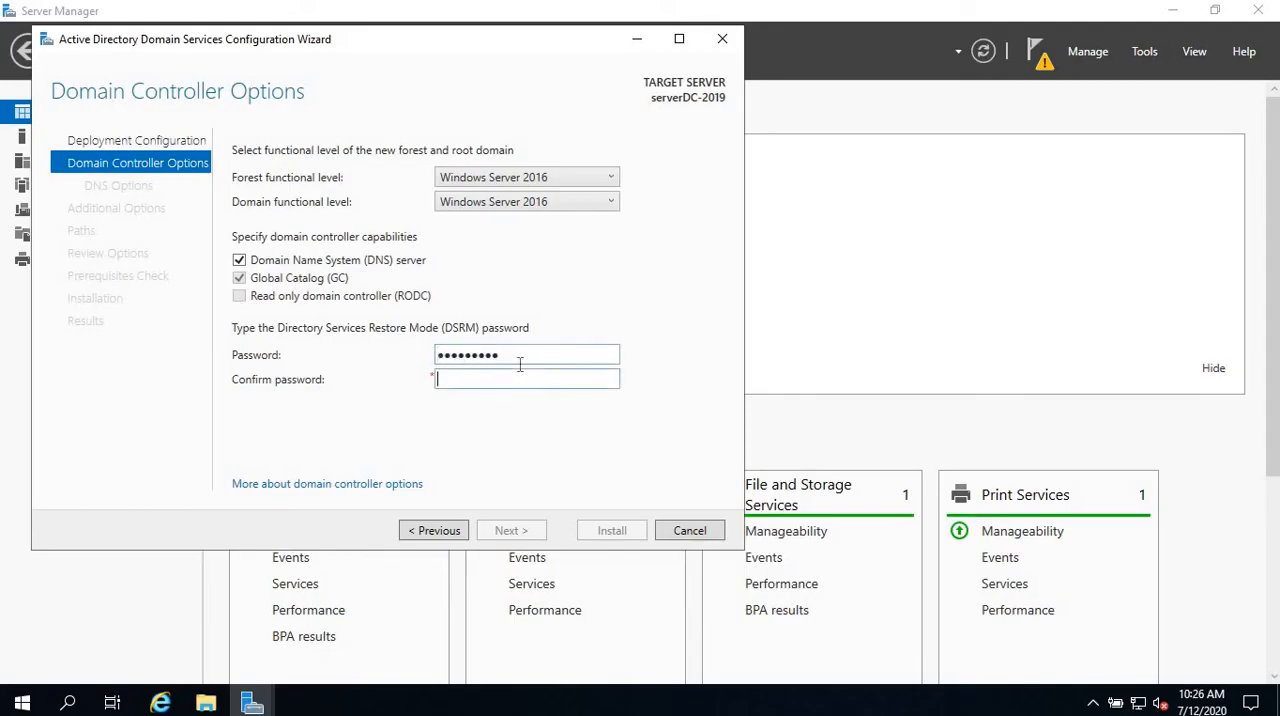
{"action": "type", "text": "*********"}
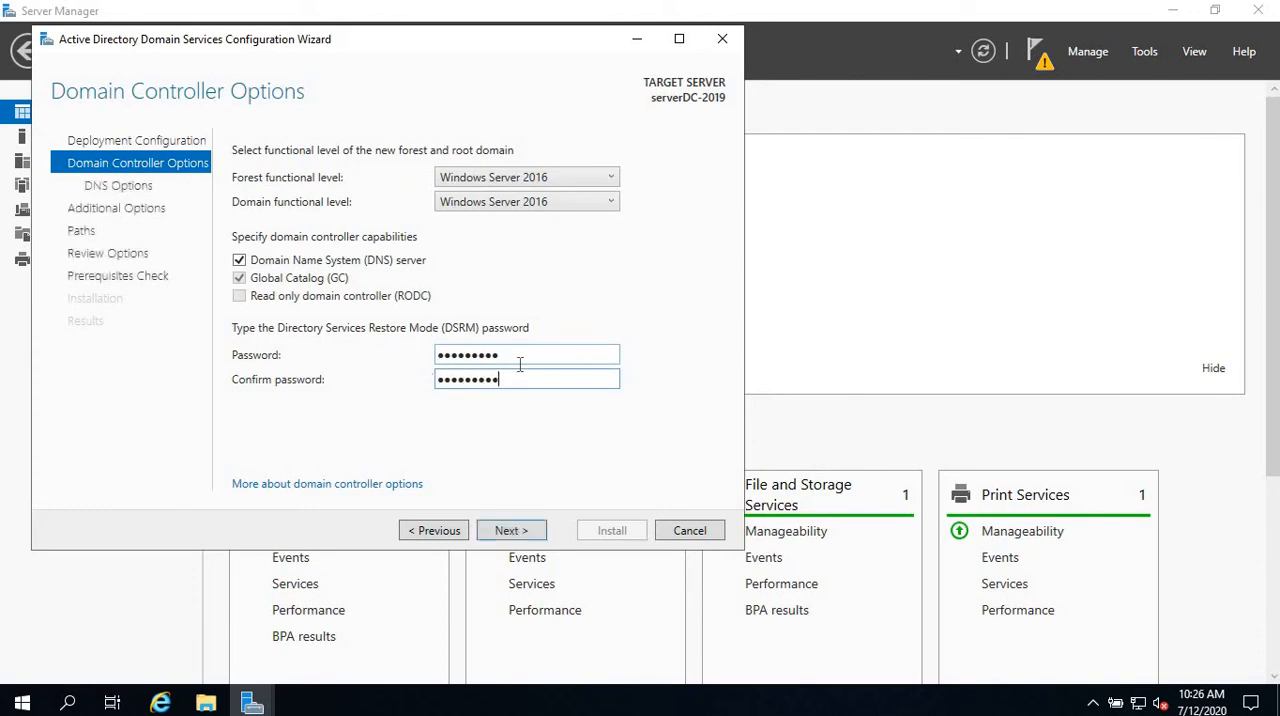